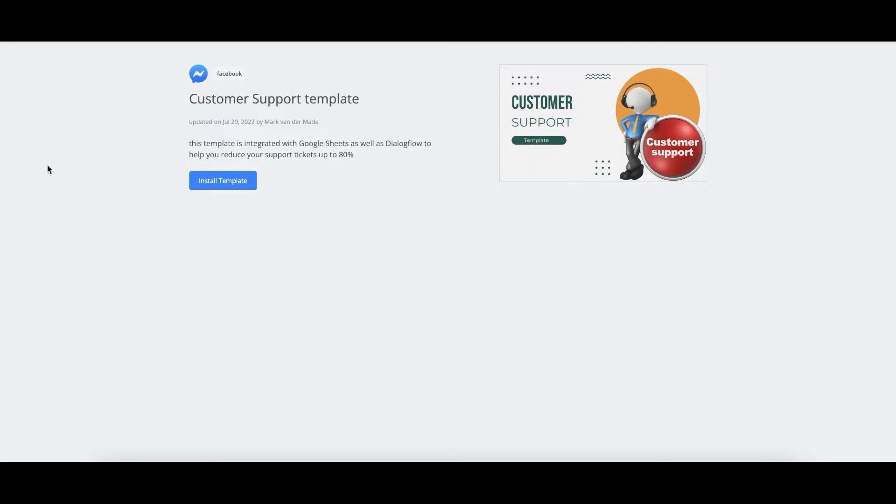
Step: Install the Customer Support template into the Smart Build Template Demo bot, replacing the bot's content
{"action": "left_click", "coordinate": [228, 182]}
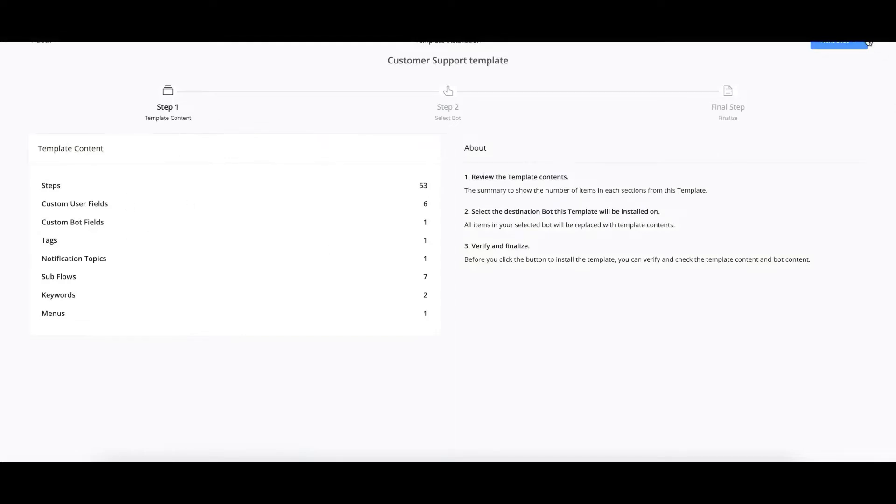
{"action": "left_click", "coordinate": [839, 43]}
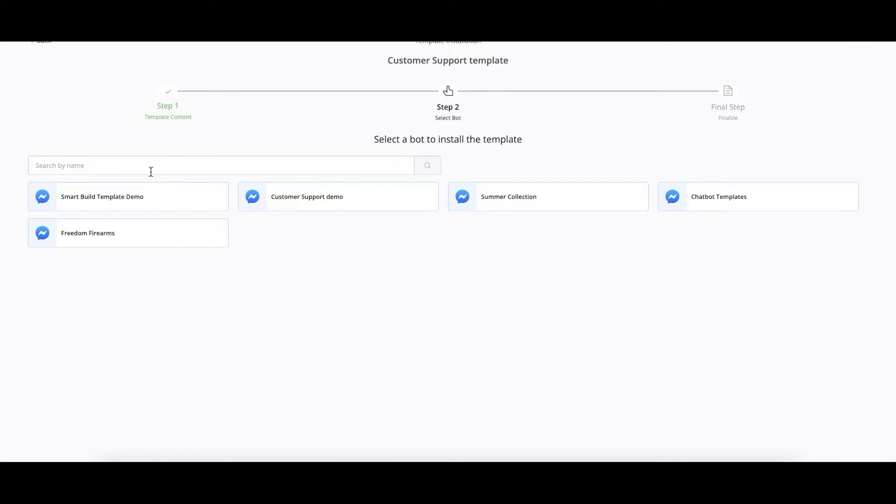
{"action": "left_click", "coordinate": [116, 196]}
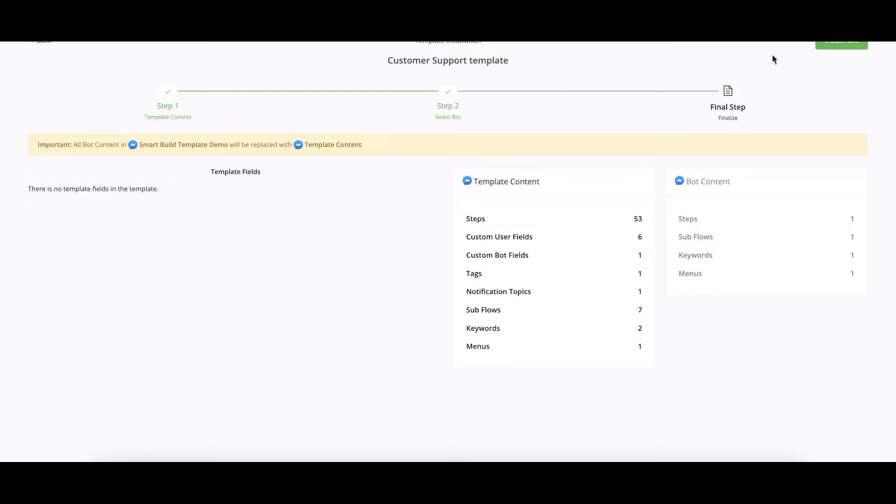
{"action": "left_click", "coordinate": [841, 42]}
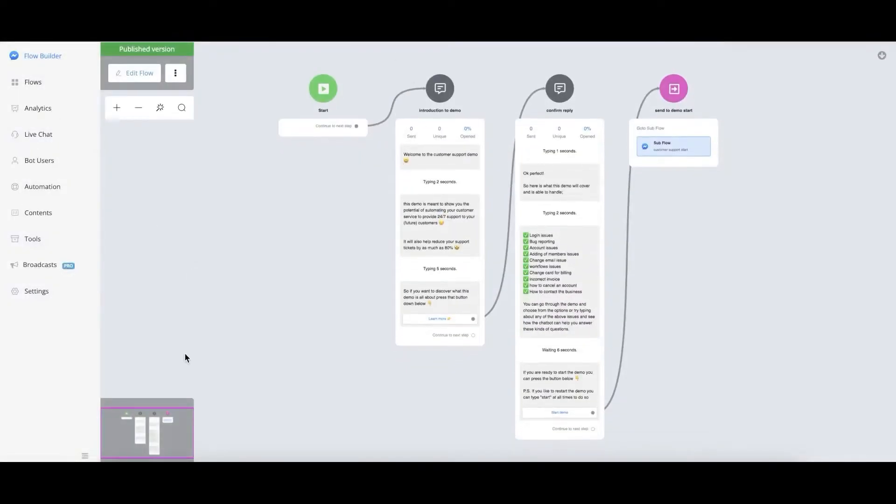
Step: Open the bot's flows, and make a copy of the Customer Support Demo Chatbot spreadsheet in Google Sheets
{"action": "left_click", "coordinate": [21, 83]}
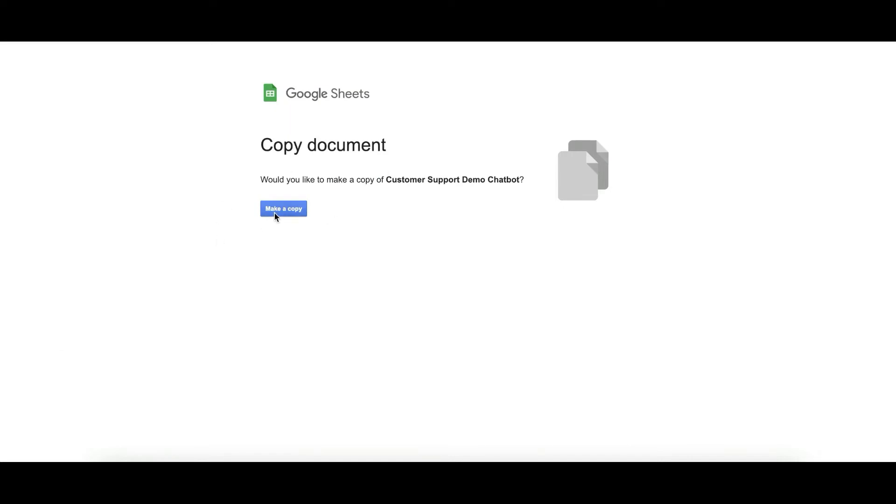
{"action": "left_click", "coordinate": [274, 213]}
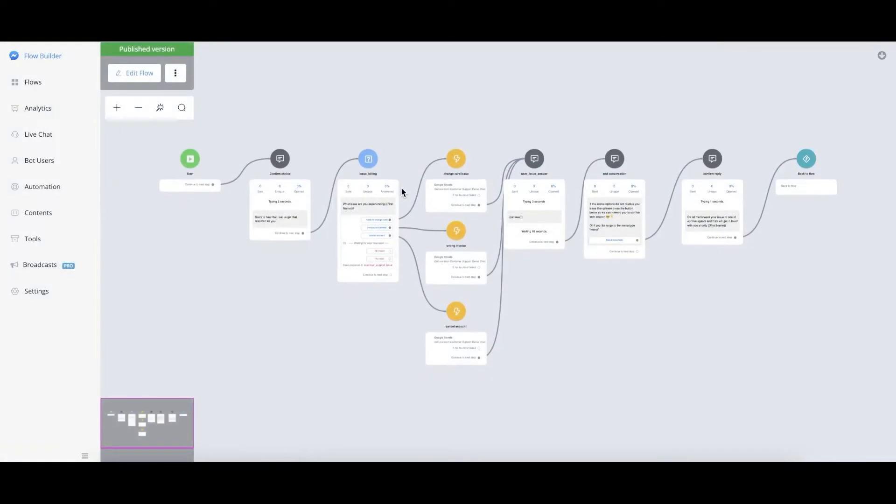
Step: Put the billing issue flow into edit mode and open the Google Sheets row lookup of the "change card issue" action
{"action": "left_click", "coordinate": [128, 72]}
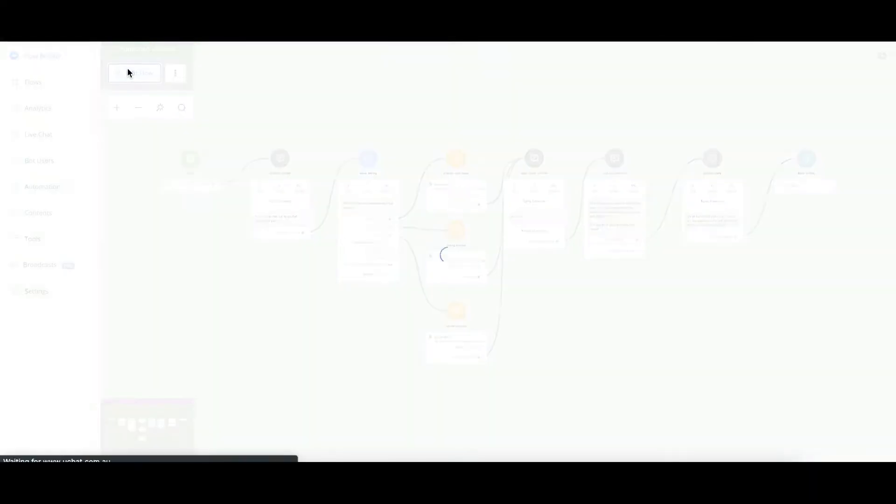
{"action": "scroll", "coordinate": [476, 189], "scroll_direction": "up", "scroll_amount": 5}
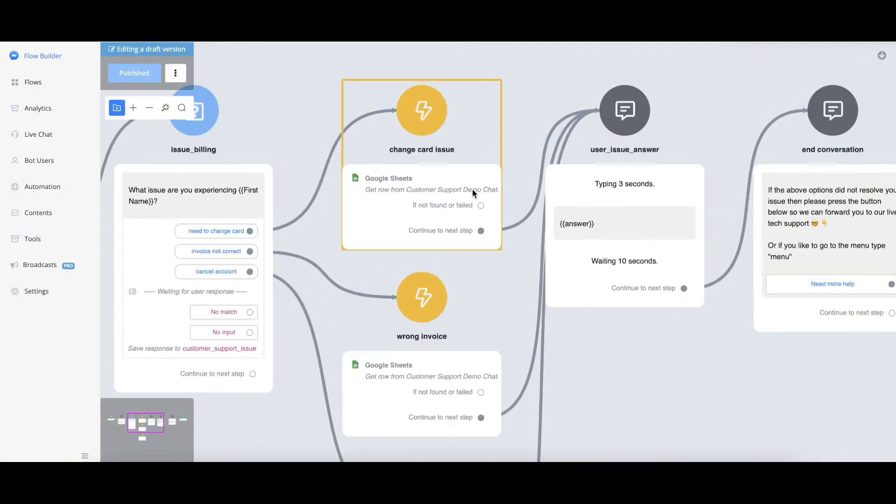
{"action": "left_click", "coordinate": [404, 183]}
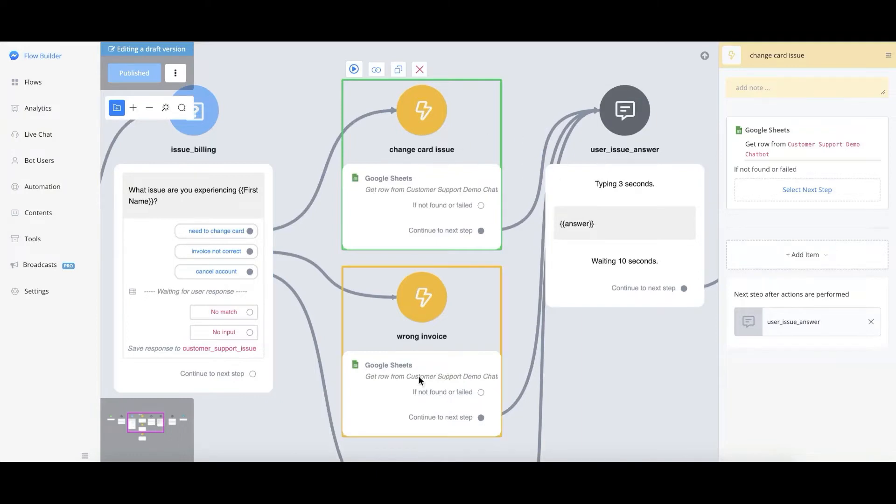
{"action": "left_click", "coordinate": [760, 146]}
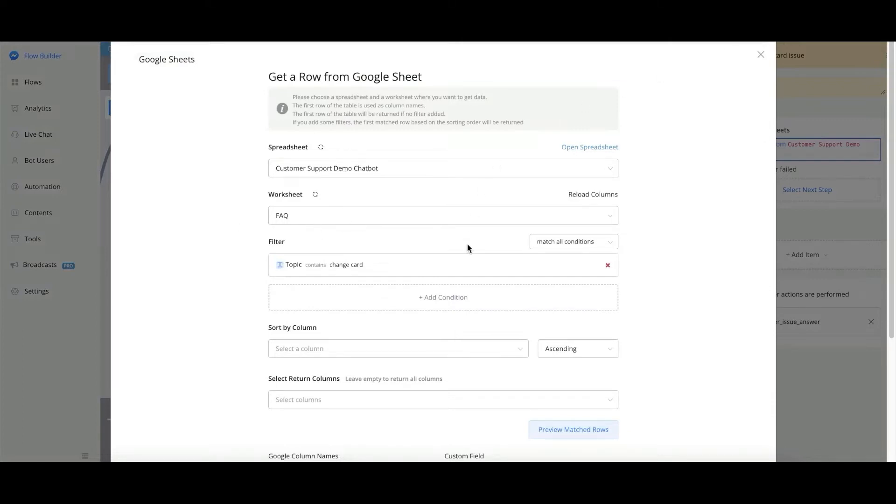
{"action": "left_click", "coordinate": [413, 173]}
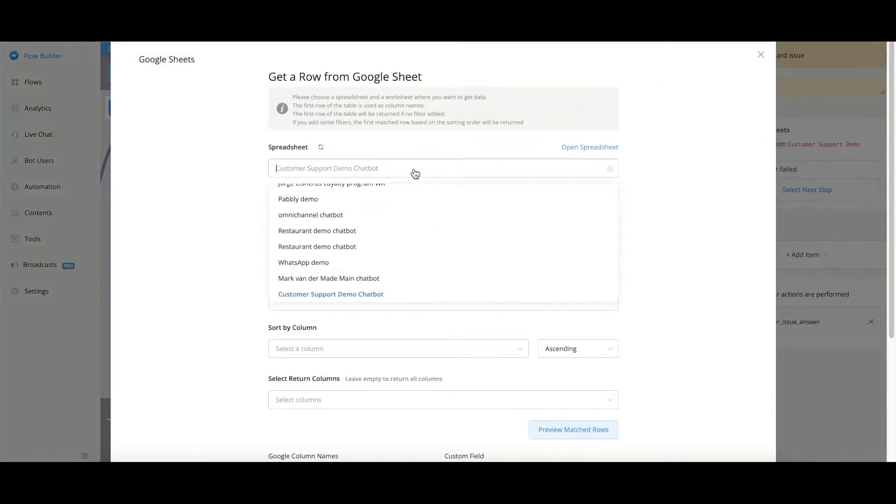
{"action": "scroll", "coordinate": [375, 227], "scroll_direction": "up", "scroll_amount": 3}
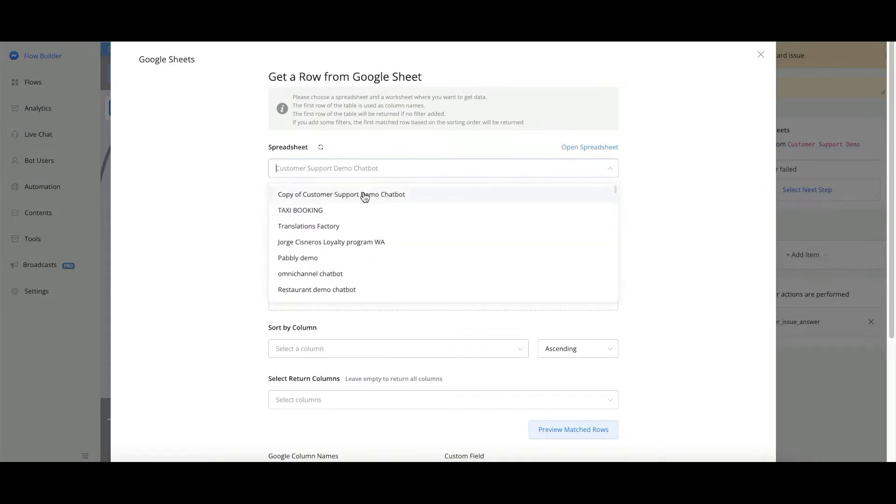
{"action": "left_click", "coordinate": [206, 206]}
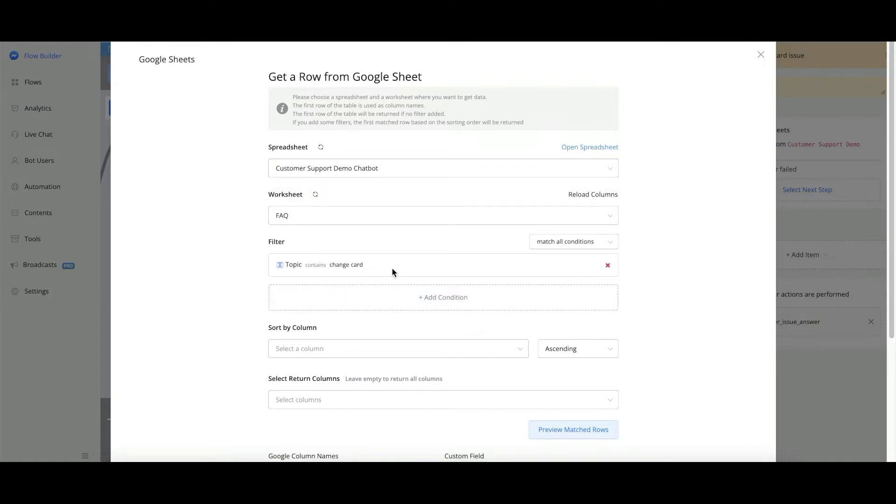
{"action": "left_click", "coordinate": [402, 166]}
{"action": "scroll", "coordinate": [387, 221], "scroll_direction": "up", "scroll_amount": 2}
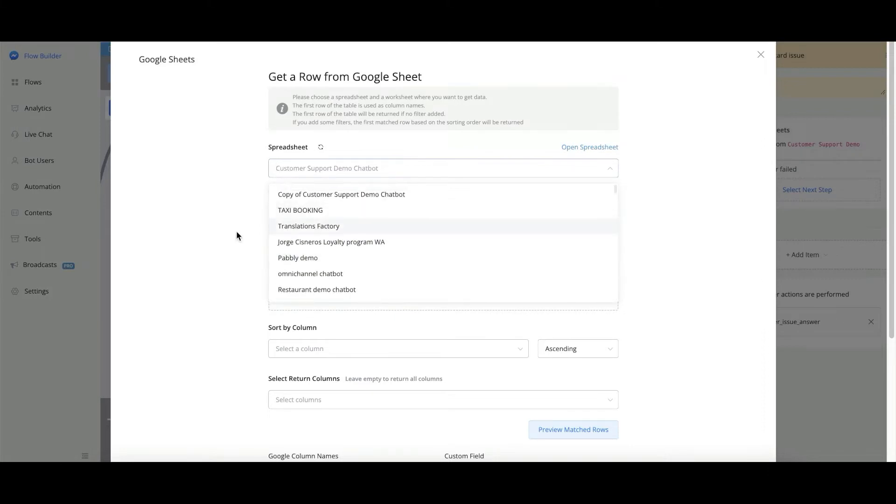
{"action": "left_click", "coordinate": [205, 218]}
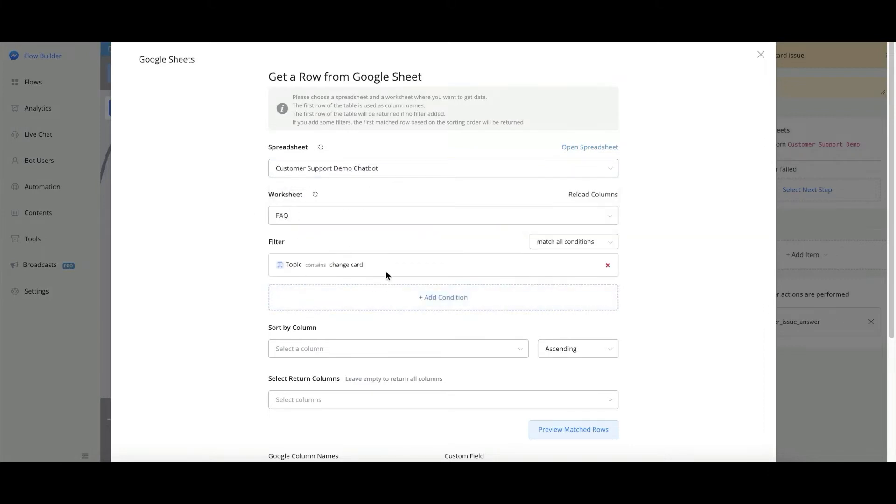
Step: Set the lookup's spreadsheet to "Copy of Customer Support Demo Chatbot" and its worksheet to FAQ
{"action": "left_click", "coordinate": [354, 165]}
{"action": "scroll", "coordinate": [313, 202], "scroll_direction": "up", "scroll_amount": 3}
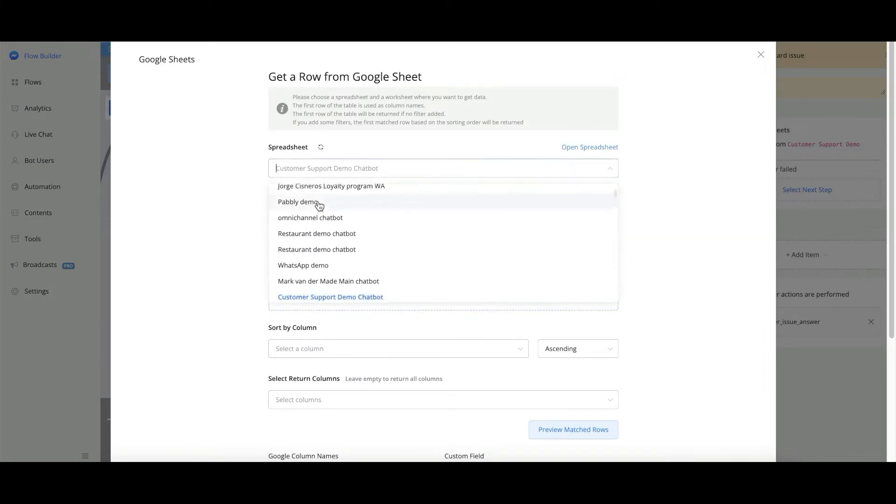
{"action": "left_click", "coordinate": [284, 195]}
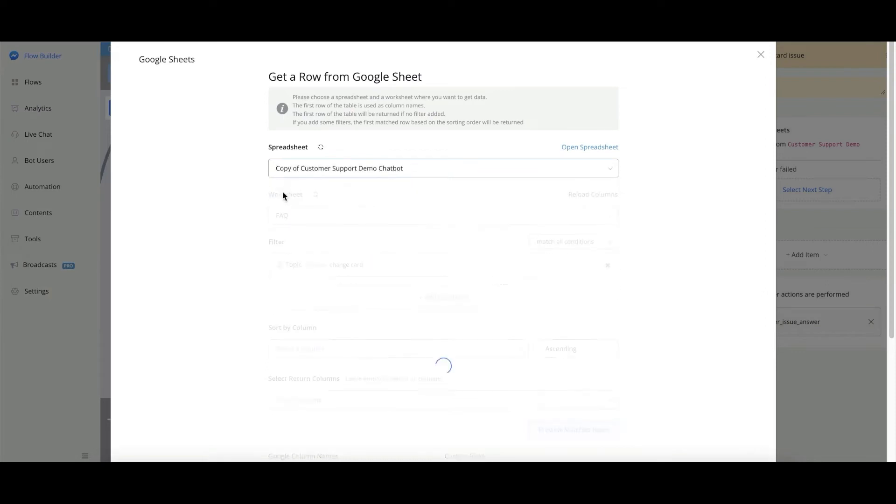
{"action": "left_click", "coordinate": [344, 215]}
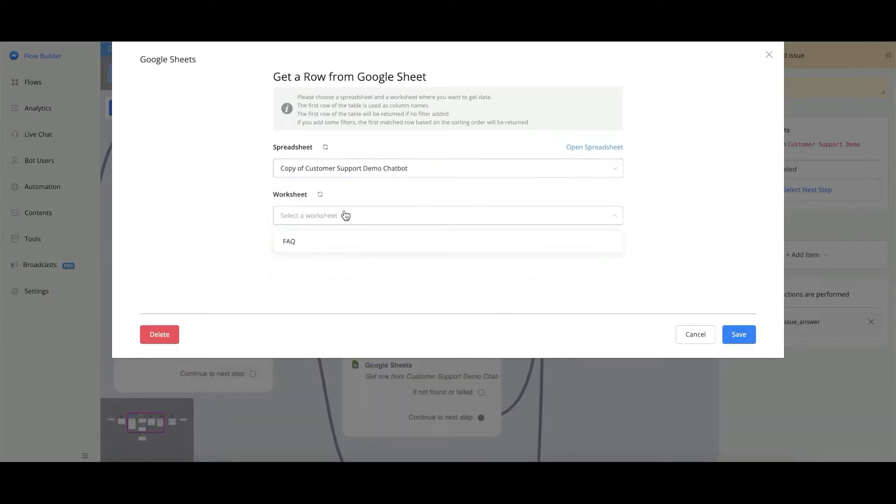
{"action": "left_click", "coordinate": [301, 246]}
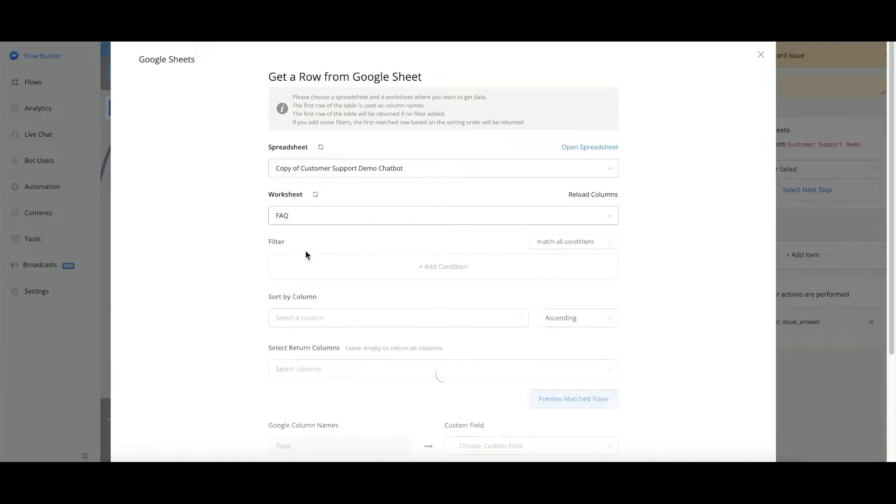
Step: Add a filter condition to the lookup so that Topic contains "change card"
{"action": "left_click", "coordinate": [456, 275]}
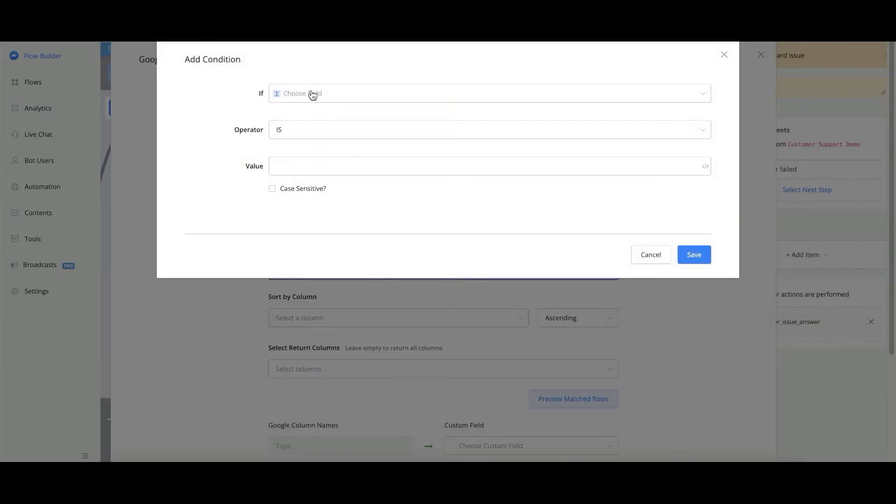
{"action": "left_click", "coordinate": [311, 95]}
{"action": "left_click", "coordinate": [301, 118]}
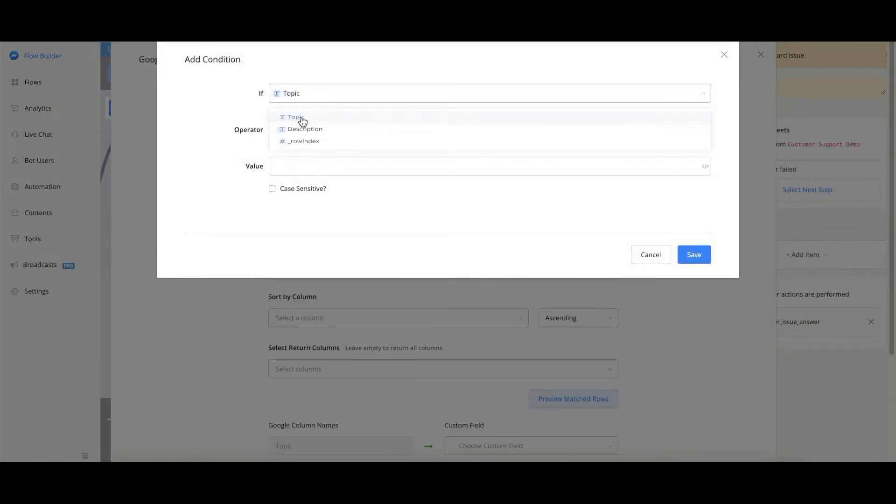
{"action": "left_click", "coordinate": [343, 130]}
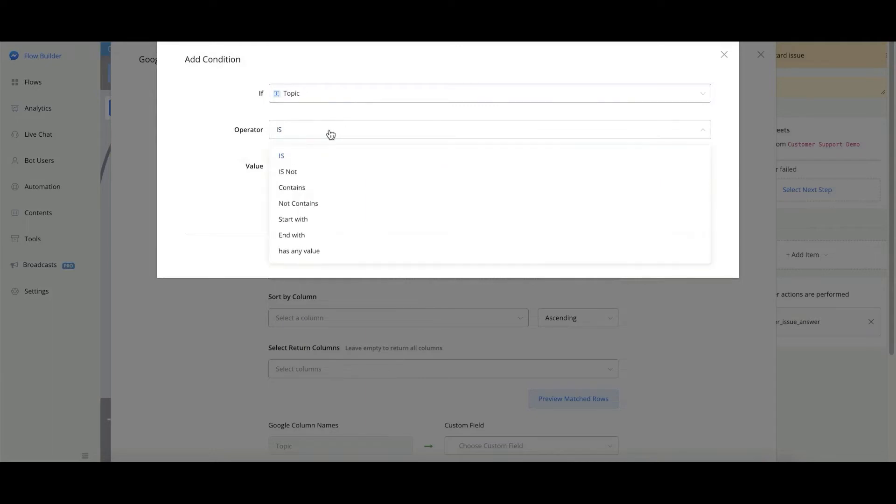
{"action": "left_click", "coordinate": [306, 187]}
{"action": "left_click", "coordinate": [315, 168]}
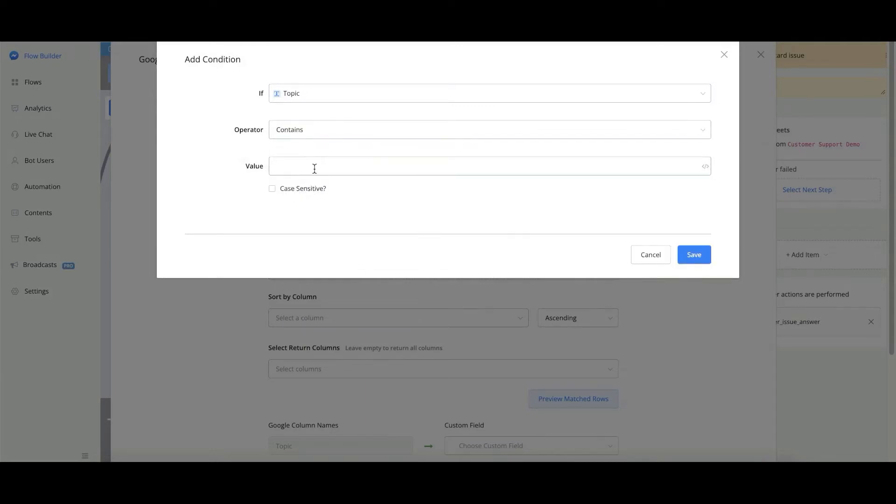
{"action": "type", "text": "change card"}
{"action": "left_click", "coordinate": [685, 255]}
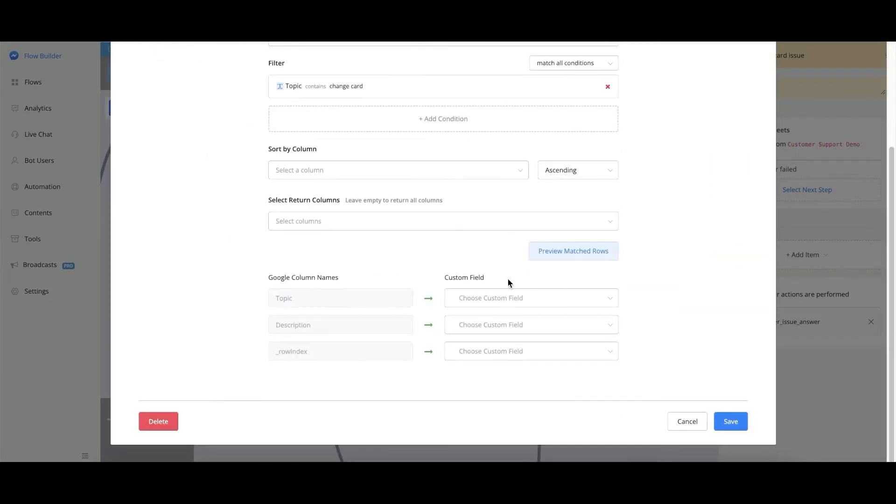
Step: Map the Description column to the custom field "answer" and save the "change card issue" lookup
{"action": "left_click", "coordinate": [517, 325]}
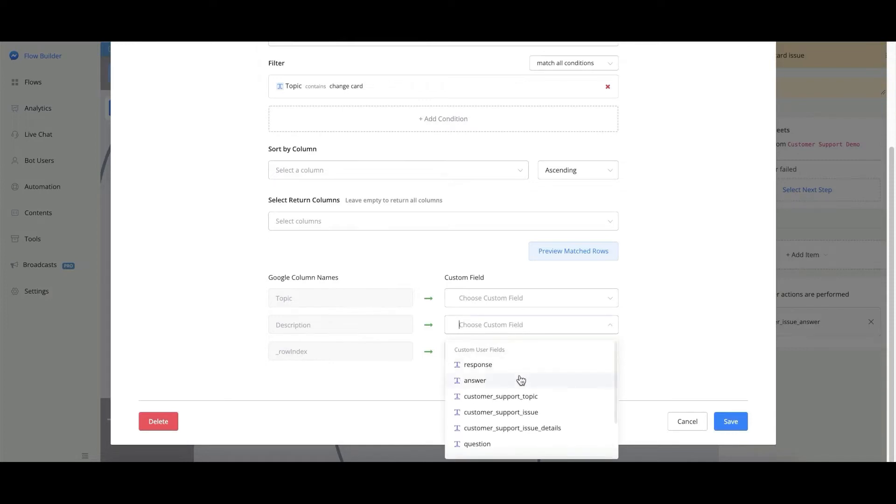
{"action": "left_click", "coordinate": [522, 380]}
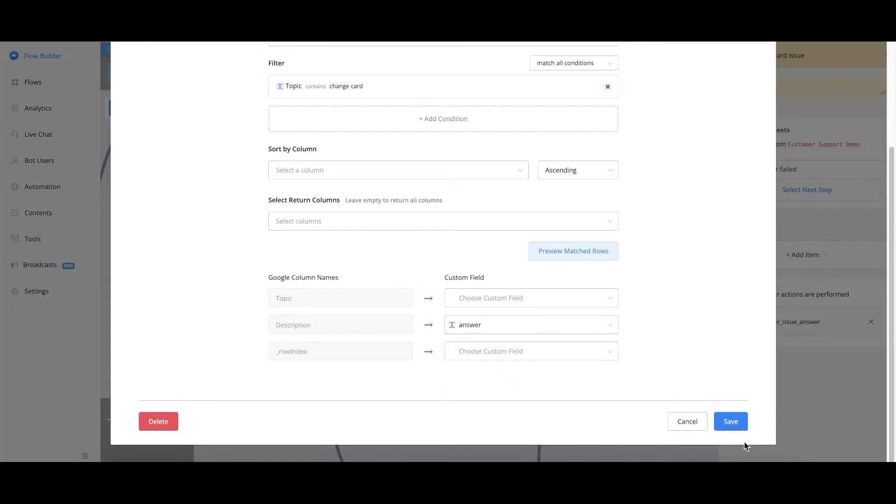
{"action": "left_click", "coordinate": [737, 427]}
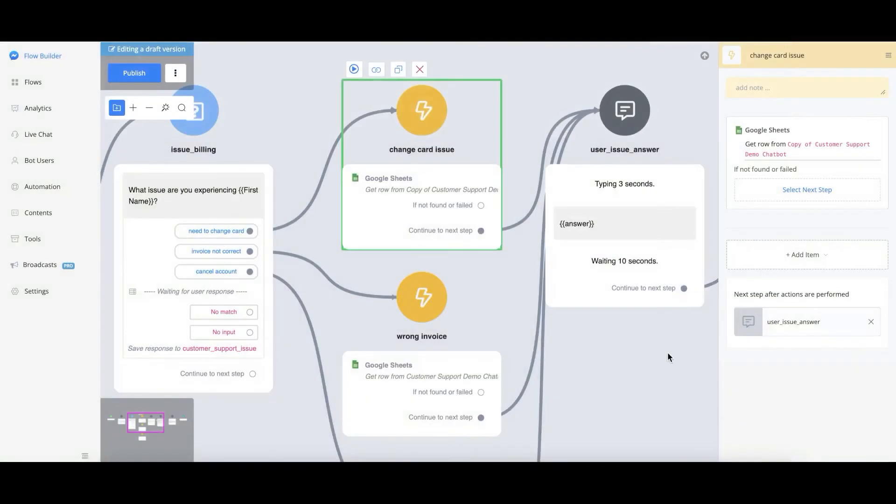
Step: In the "wrong invoice" action's Google Sheets lookup, choose the "Copy of Customer Support Demo Chatbot" spreadsheet and the FAQ worksheet
{"action": "left_click_drag", "start_coordinate": [660, 352], "coordinate": [580, 304]}
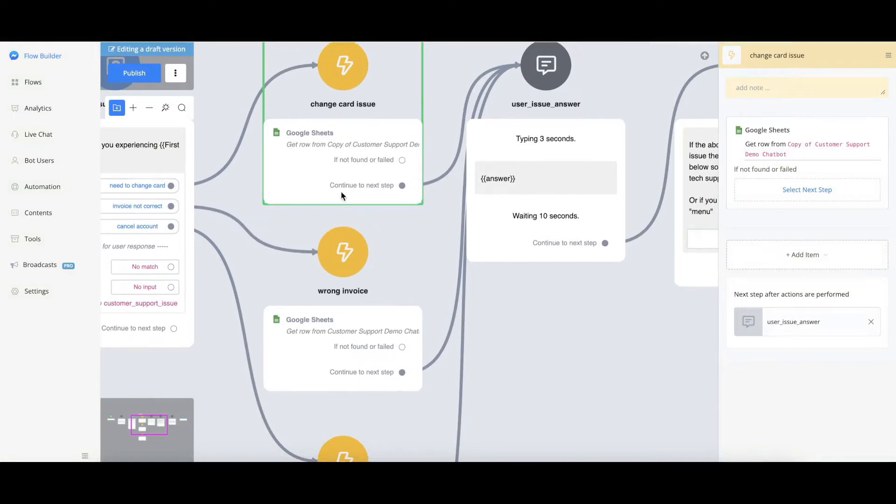
{"action": "left_click", "coordinate": [335, 368]}
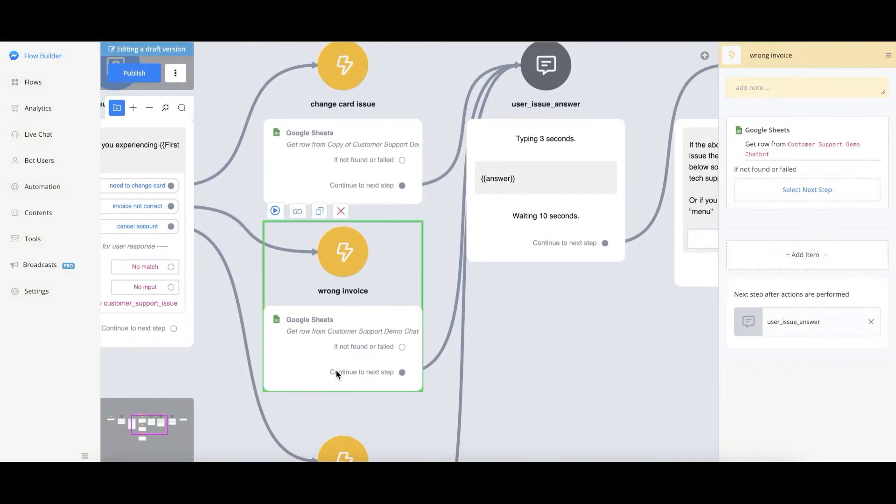
{"action": "left_click", "coordinate": [748, 144]}
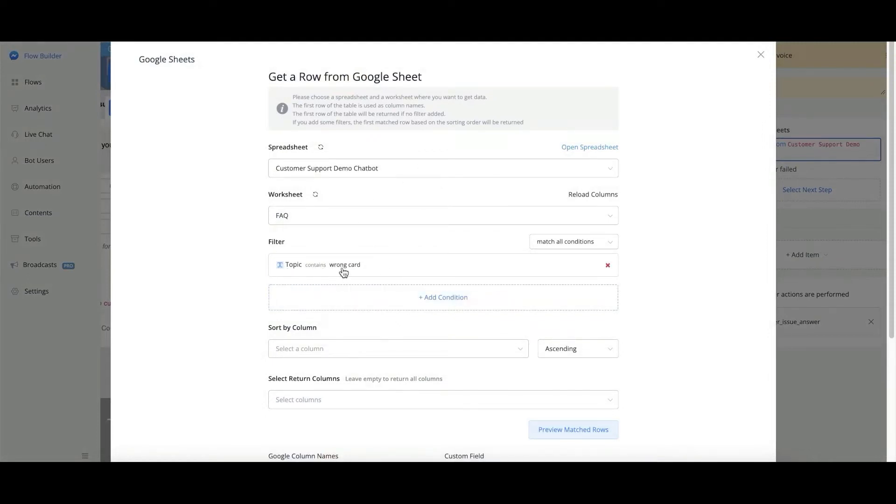
{"action": "left_click", "coordinate": [408, 169]}
{"action": "scroll", "coordinate": [331, 215], "scroll_direction": "up", "scroll_amount": 5}
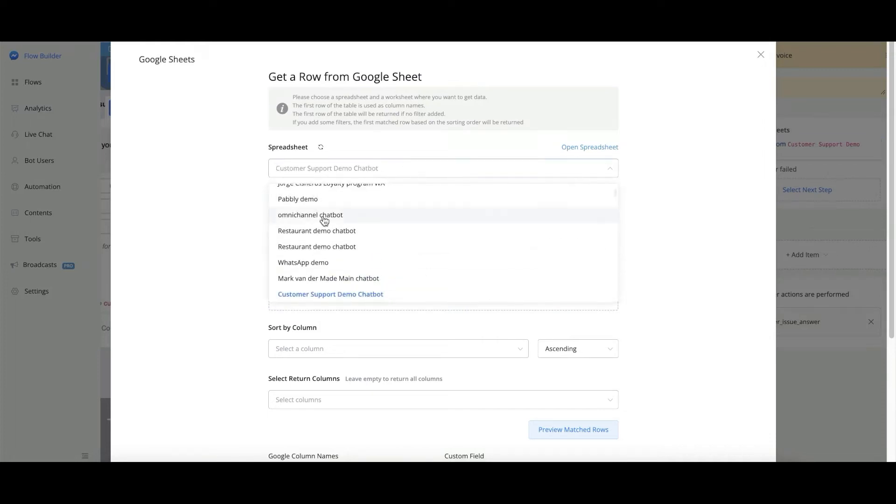
{"action": "left_click", "coordinate": [332, 195]}
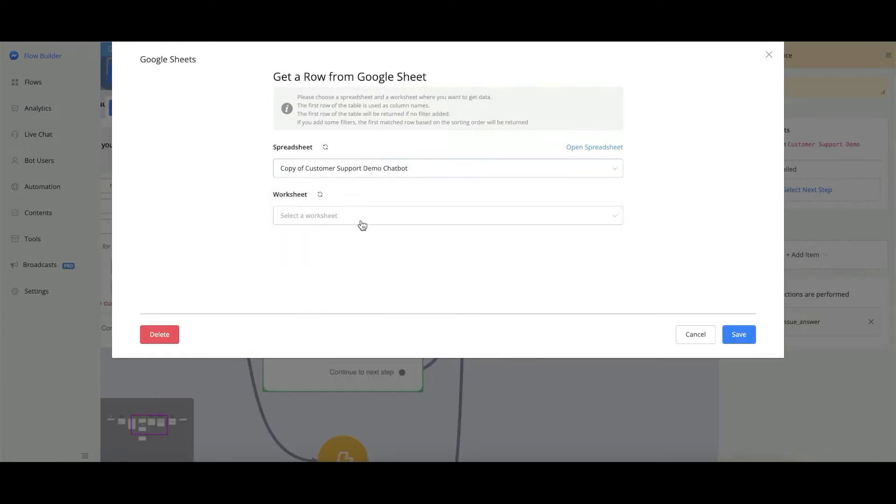
{"action": "left_click", "coordinate": [362, 220]}
{"action": "left_click", "coordinate": [314, 242]}
Step: Add a filter condition to the "wrong invoice" lookup so that Topic contains "wrong card"
{"action": "left_click", "coordinate": [322, 266]}
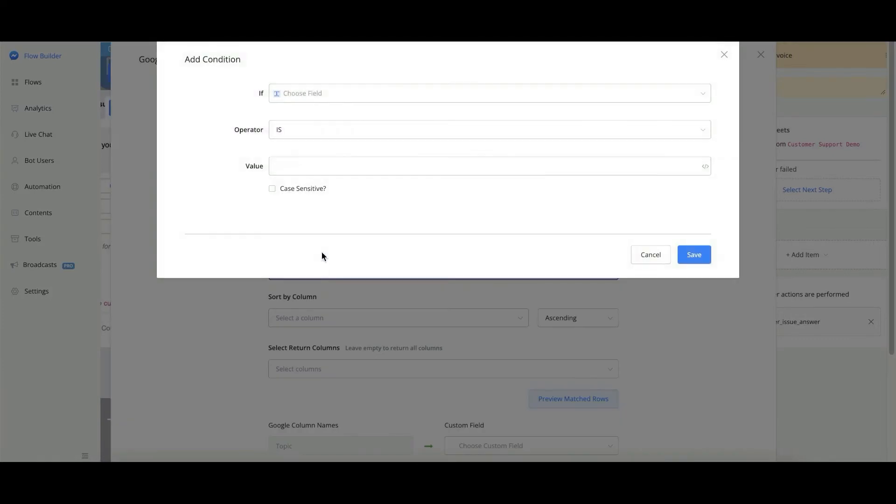
{"action": "left_click", "coordinate": [315, 99]}
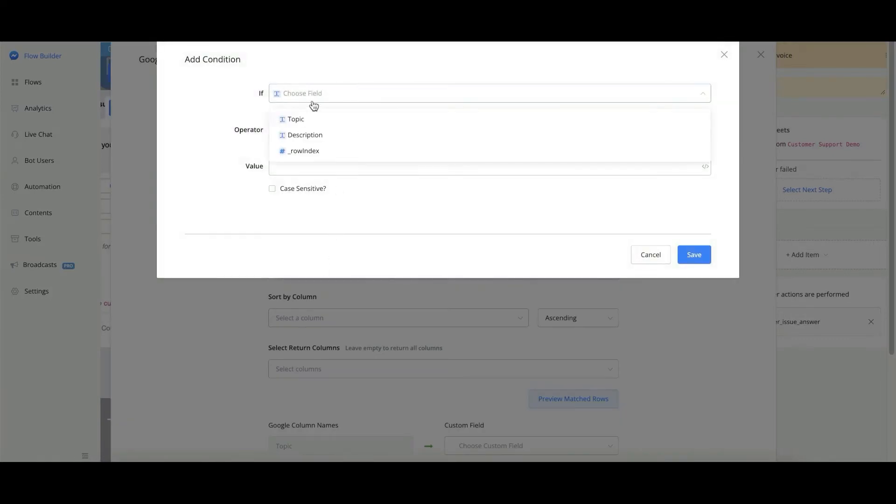
{"action": "left_click", "coordinate": [298, 118]}
{"action": "left_click", "coordinate": [305, 131]}
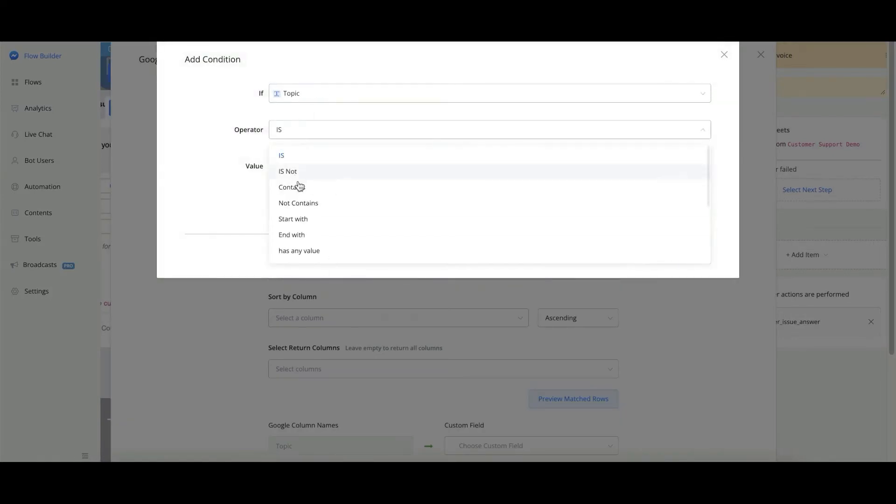
{"action": "left_click", "coordinate": [298, 186]}
{"action": "left_click", "coordinate": [301, 162]}
{"action": "type", "text": "w"}
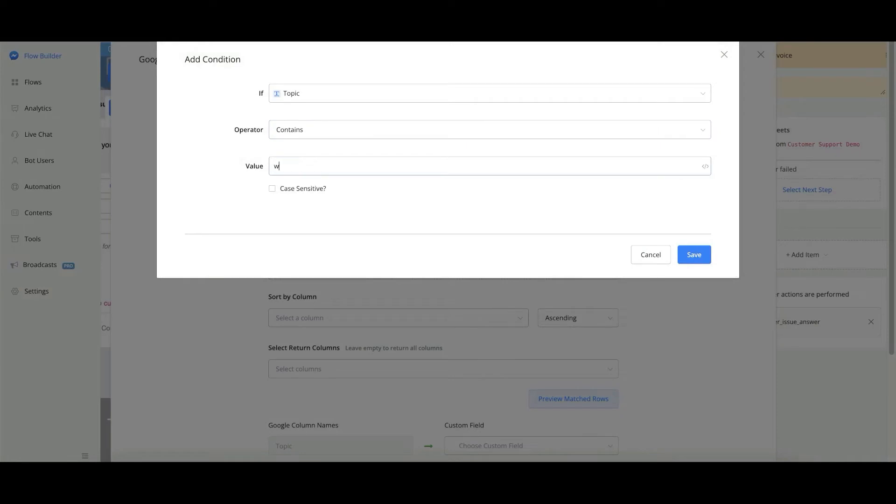
{"action": "type", "text": "rong card"}
{"action": "left_click", "coordinate": [710, 257]}
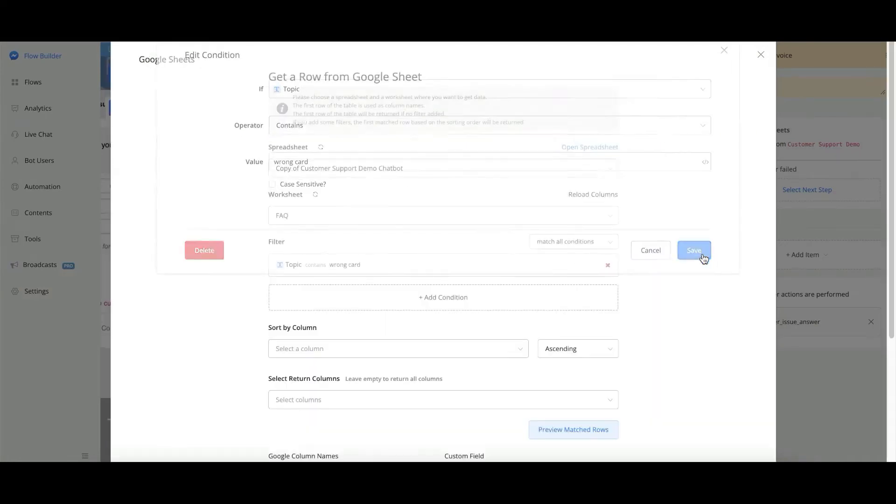
Step: Map the Description column to the custom field "answer" and save the "wrong invoice" lookup
{"action": "scroll", "coordinate": [698, 258], "scroll_direction": "down", "scroll_amount": 4}
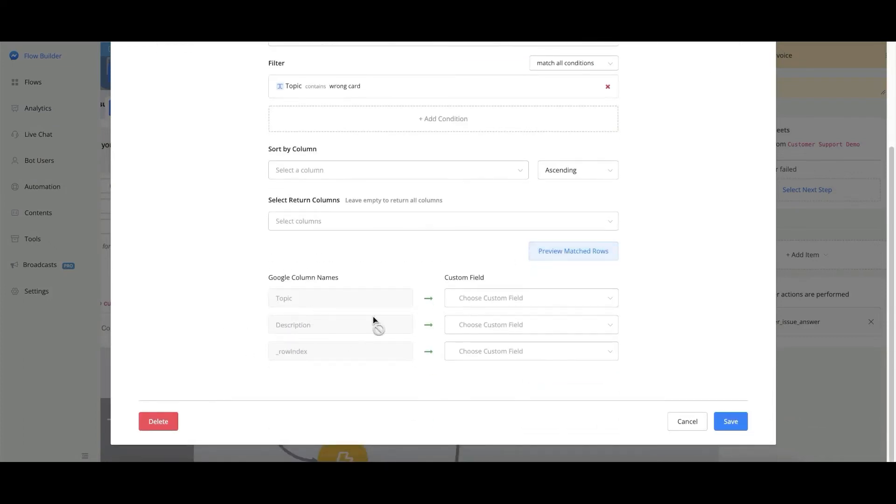
{"action": "left_click", "coordinate": [512, 329]}
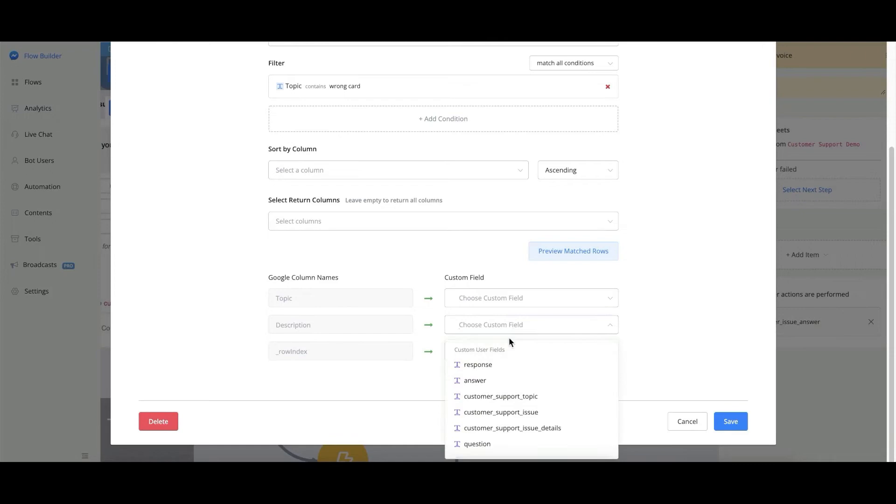
{"action": "left_click", "coordinate": [493, 381]}
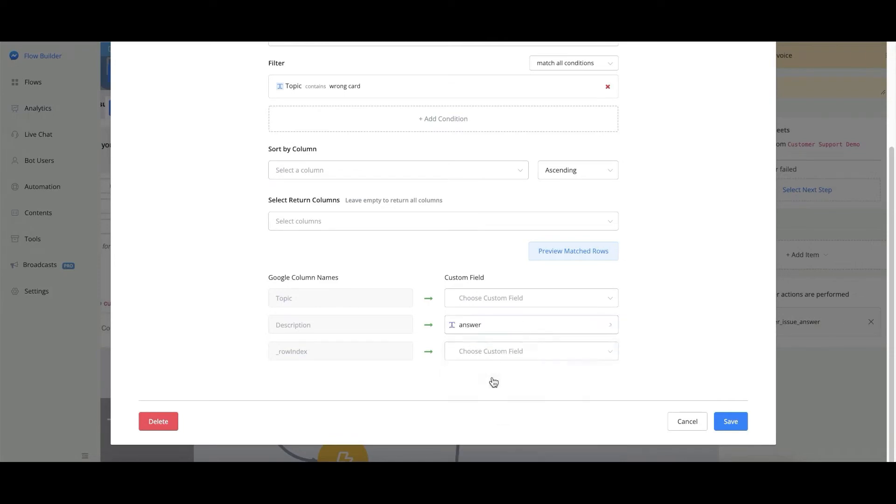
{"action": "left_click", "coordinate": [728, 421]}
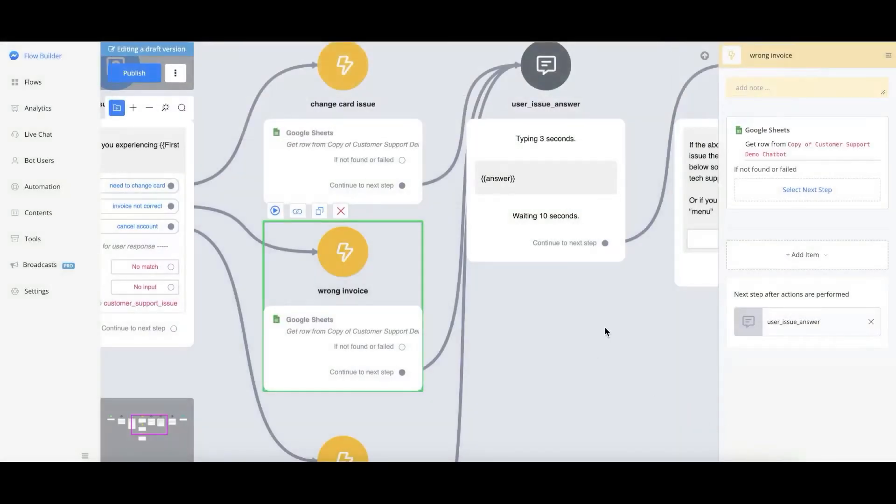
{"action": "left_click", "coordinate": [604, 326]}
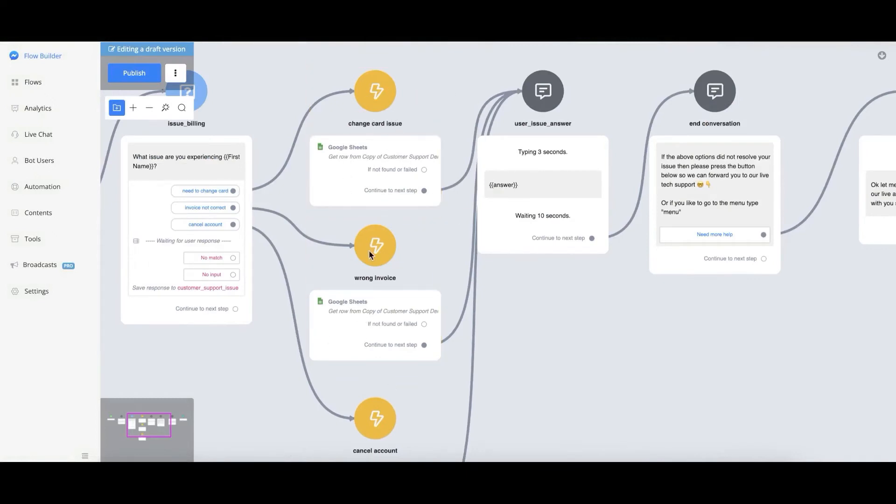
{"action": "left_click_drag", "start_coordinate": [623, 402], "coordinate": [558, 275]}
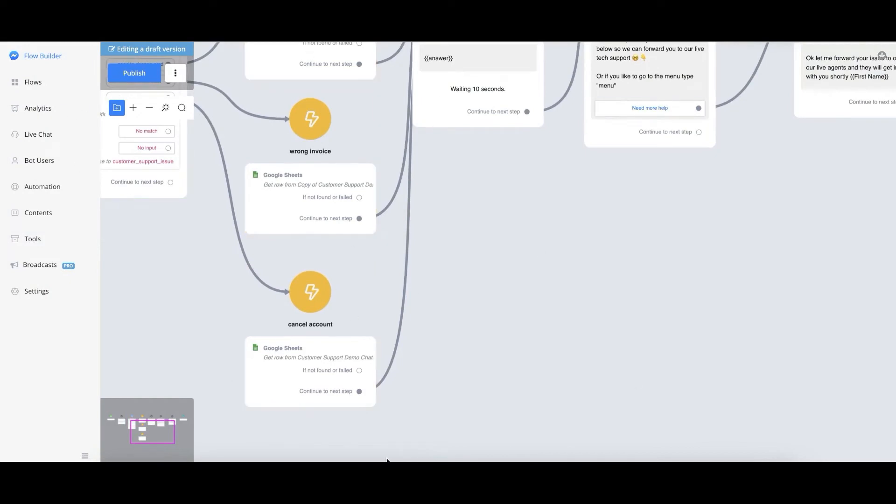
{"action": "scroll", "coordinate": [534, 321], "scroll_direction": "down", "scroll_amount": 2}
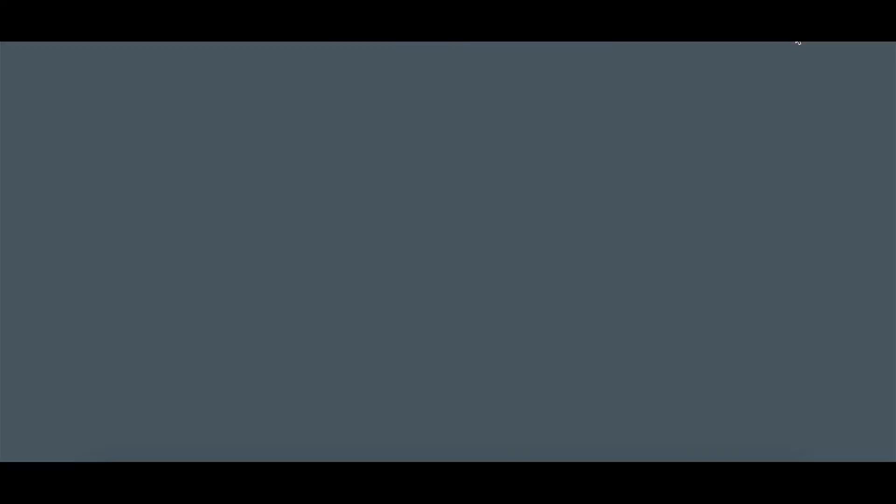
Step: Switch to Dialogflow Essentials and create a new agent named customer_support_installation, keeping the default language and time zone
{"action": "left_click", "coordinate": [798, 42]}
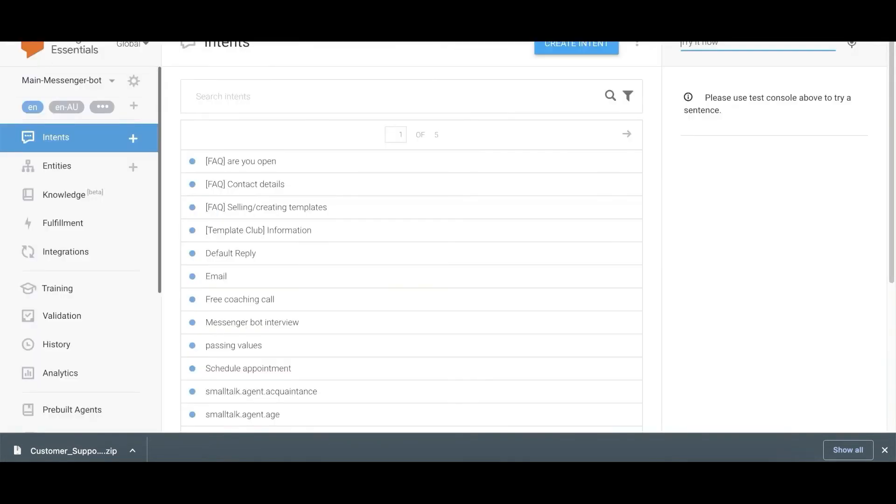
{"action": "left_click", "coordinate": [68, 81]}
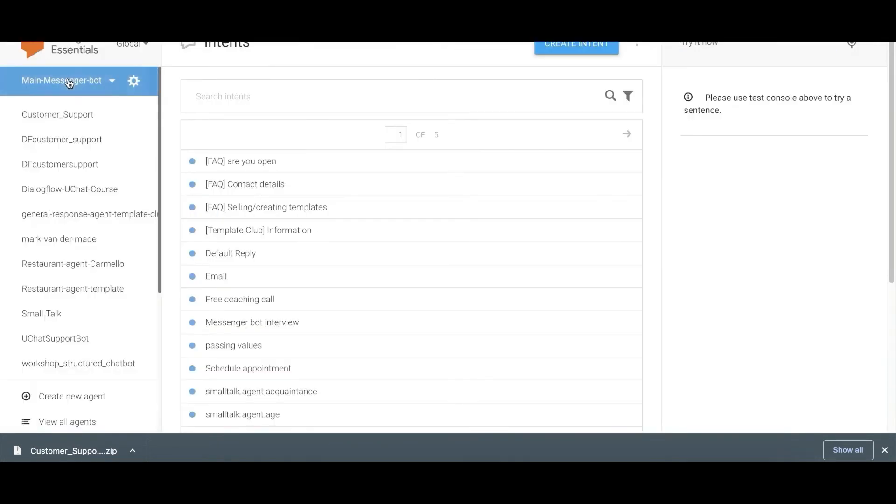
{"action": "left_click", "coordinate": [78, 395]}
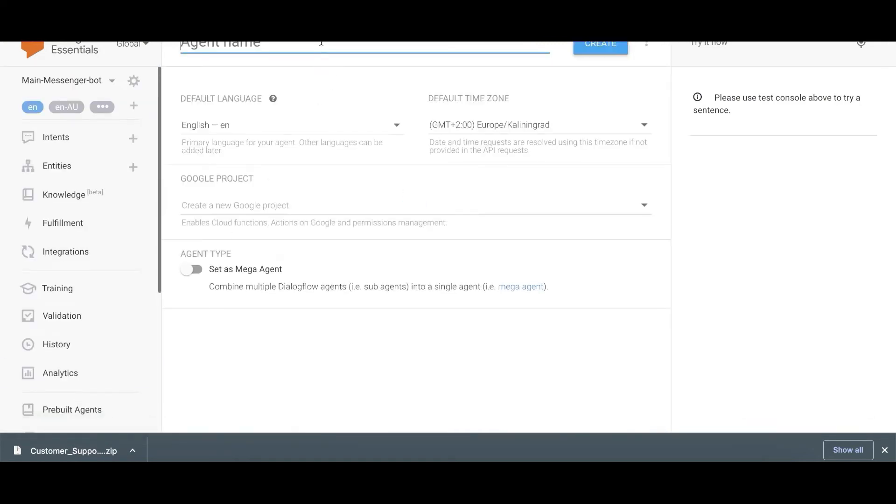
{"action": "type", "text": "customer_s"}
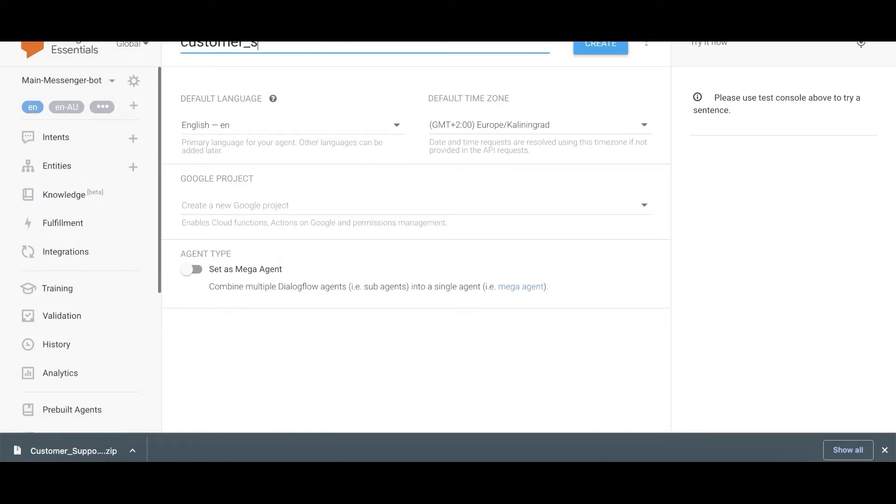
{"action": "type", "text": "upport_installation"}
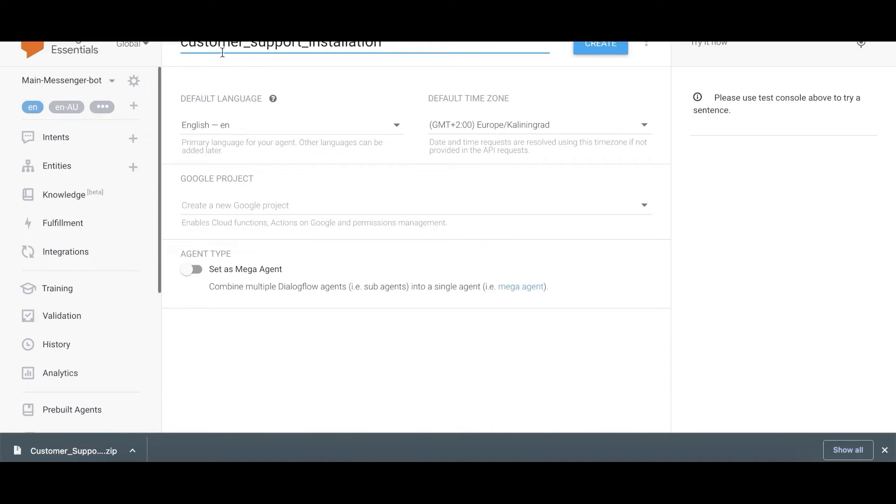
{"action": "left_click", "coordinate": [609, 45]}
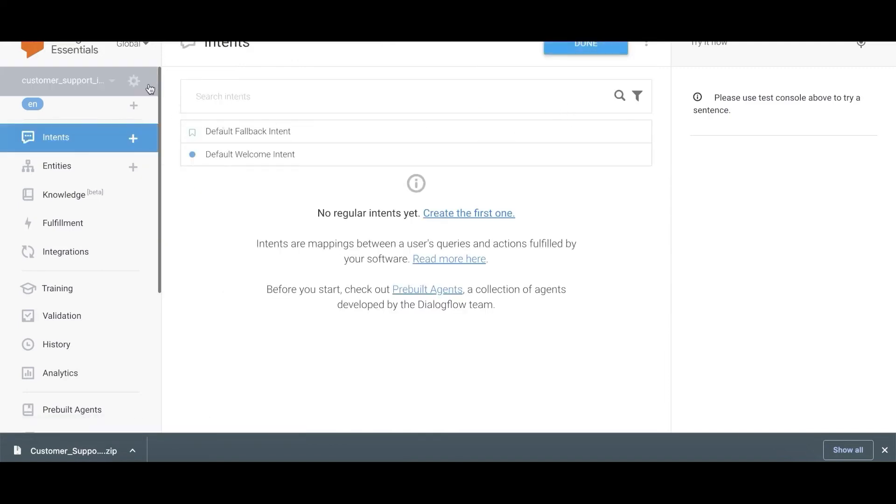
Step: In the new agent's settings, start an import from ZIP and attach the downloaded file Customer_Support (1) (1).zip
{"action": "left_click", "coordinate": [134, 82]}
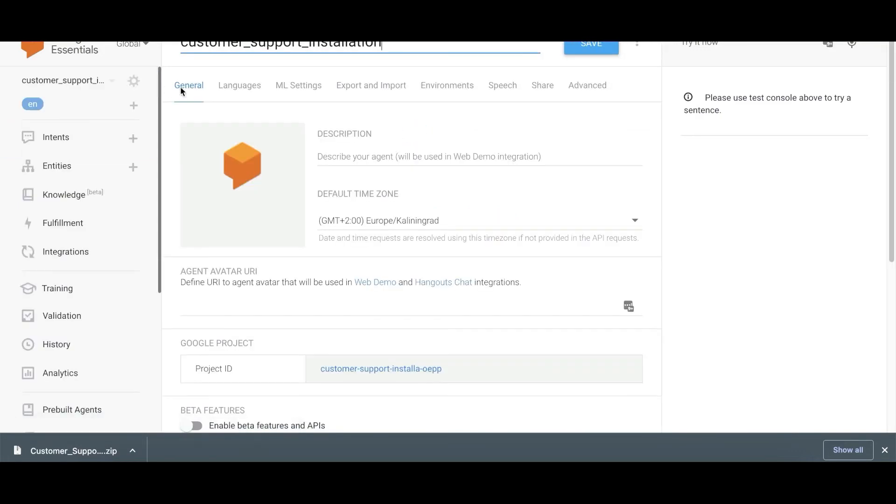
{"action": "left_click", "coordinate": [384, 90]}
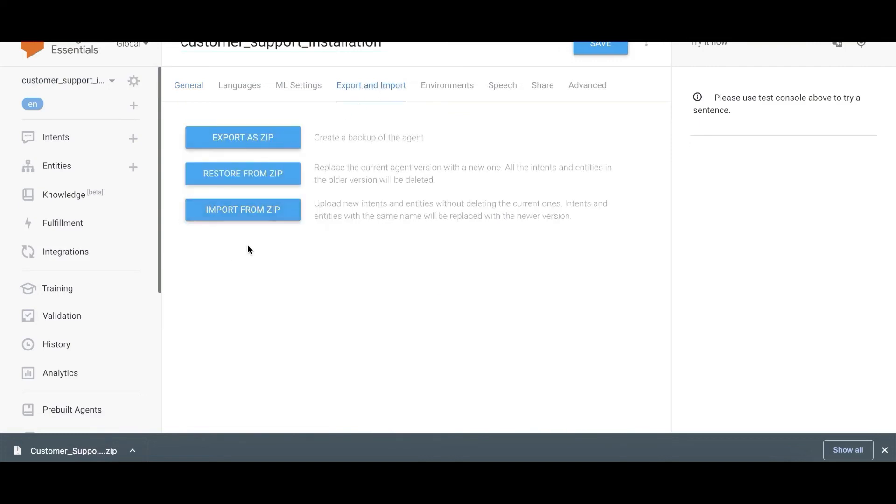
{"action": "left_click", "coordinate": [238, 210]}
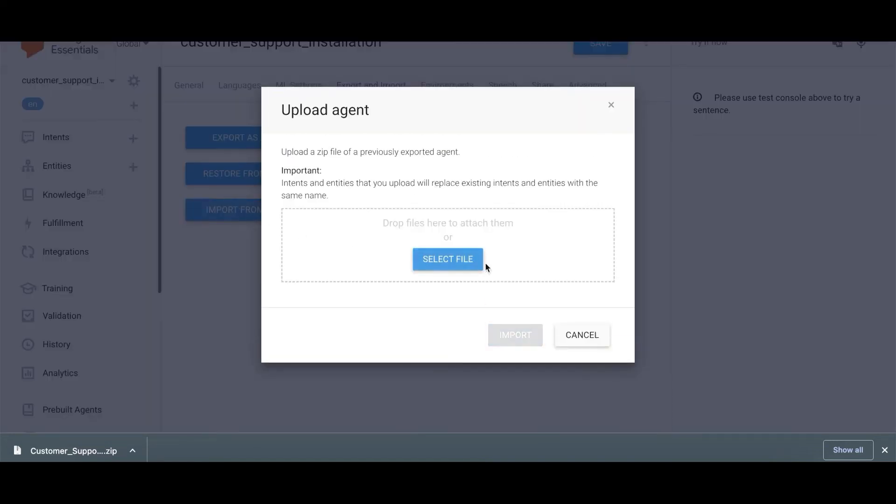
{"action": "left_click_drag", "start_coordinate": [75, 451], "coordinate": [313, 340]}
{"action": "left_click_drag", "start_coordinate": [467, 244], "coordinate": [467, 239]}
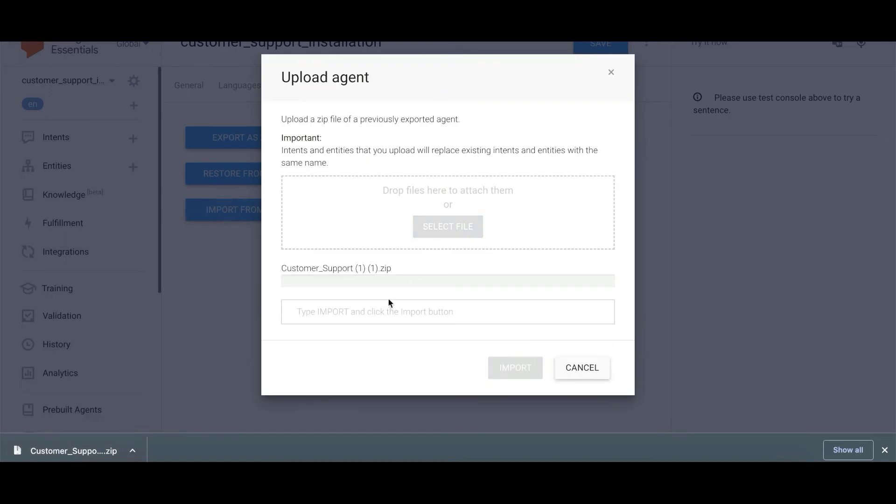
Step: Confirm the agent upload with the word IMPORT, run the import and close the upload dialog
{"action": "left_click", "coordinate": [375, 312]}
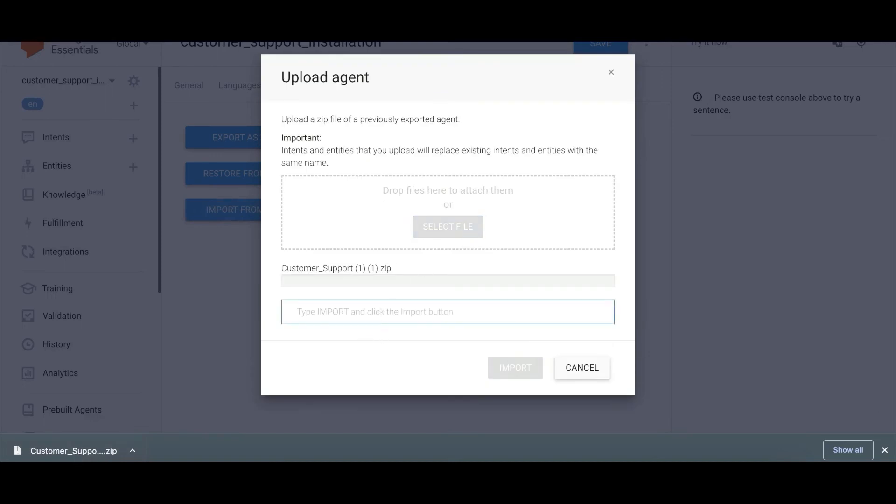
{"action": "type", "text": "IMPORT"}
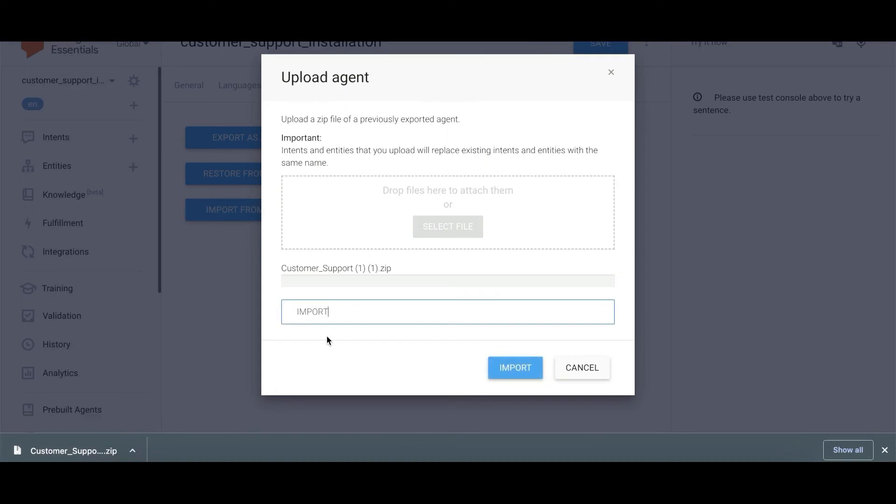
{"action": "left_click", "coordinate": [508, 369]}
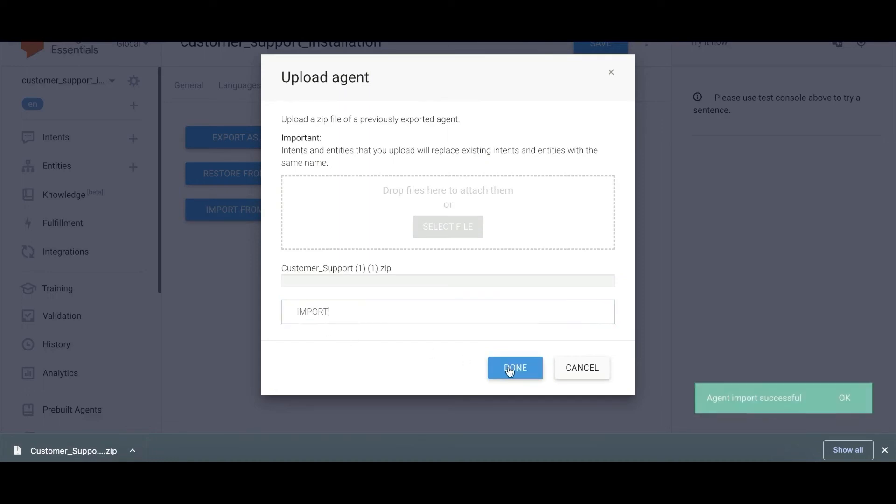
{"action": "left_click", "coordinate": [514, 368]}
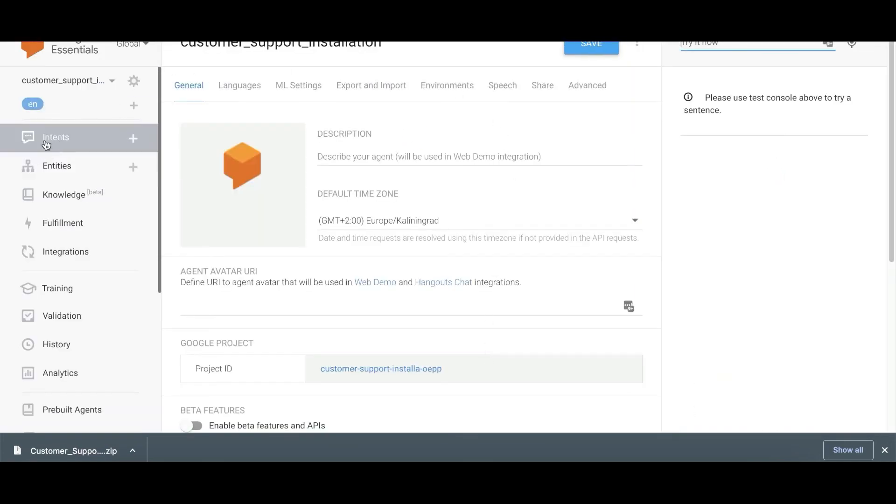
Step: Show the agent's intents and look through the "cancel account" intent
{"action": "left_click", "coordinate": [61, 135]}
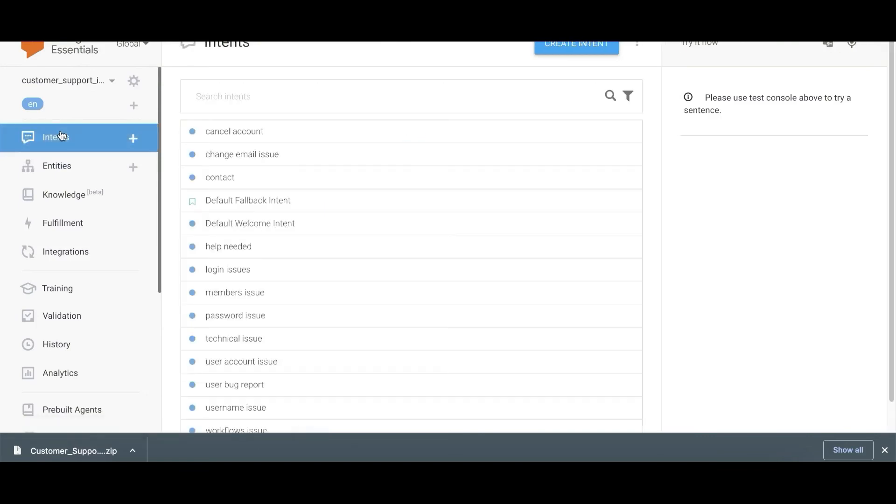
{"action": "left_click", "coordinate": [243, 126]}
{"action": "scroll", "coordinate": [343, 191], "scroll_direction": "down", "scroll_amount": 15}
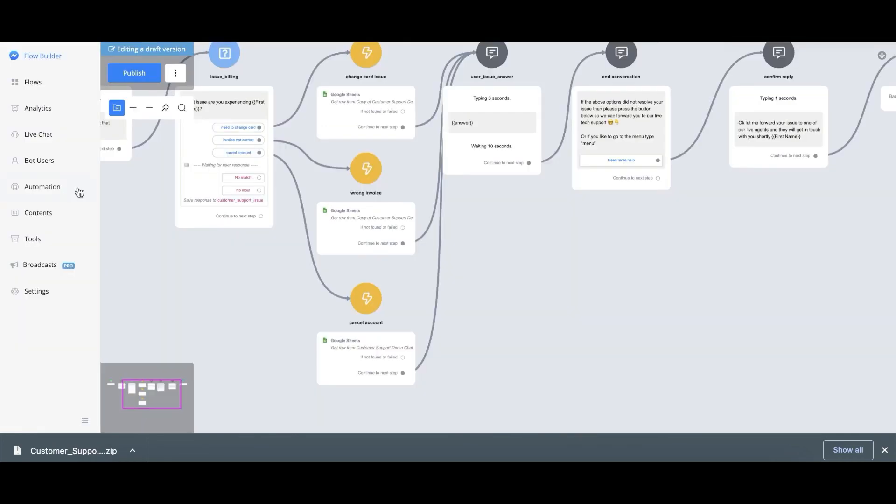
Step: Switch back to the UChat bot and set the Default Reply automation to go to the Customer_Support Dialogflow agent
{"action": "left_click", "coordinate": [36, 193]}
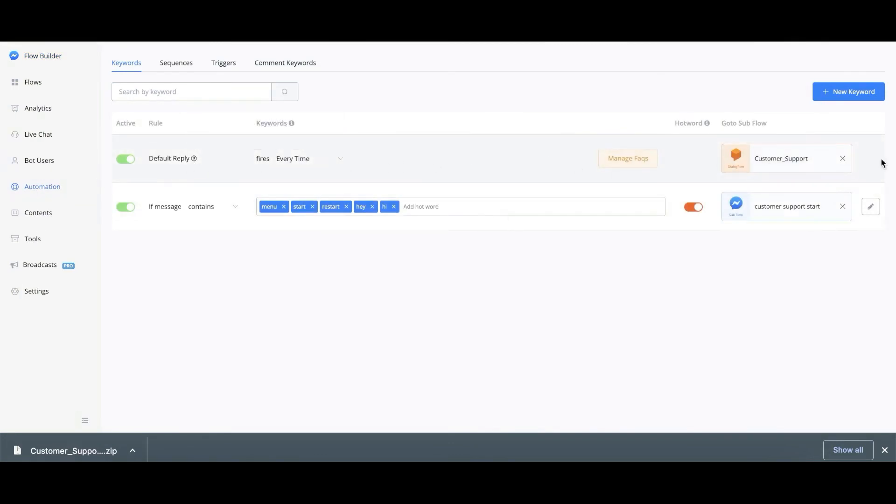
{"action": "left_click", "coordinate": [770, 156]}
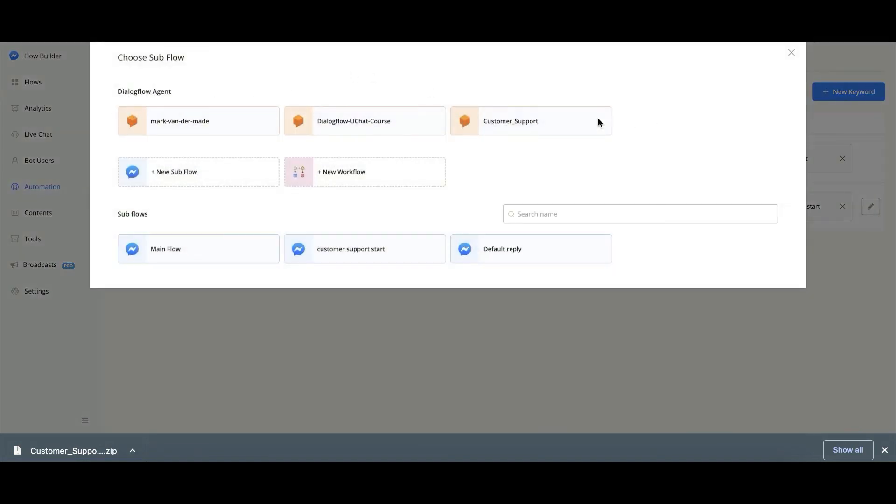
{"action": "left_click", "coordinate": [554, 127]}
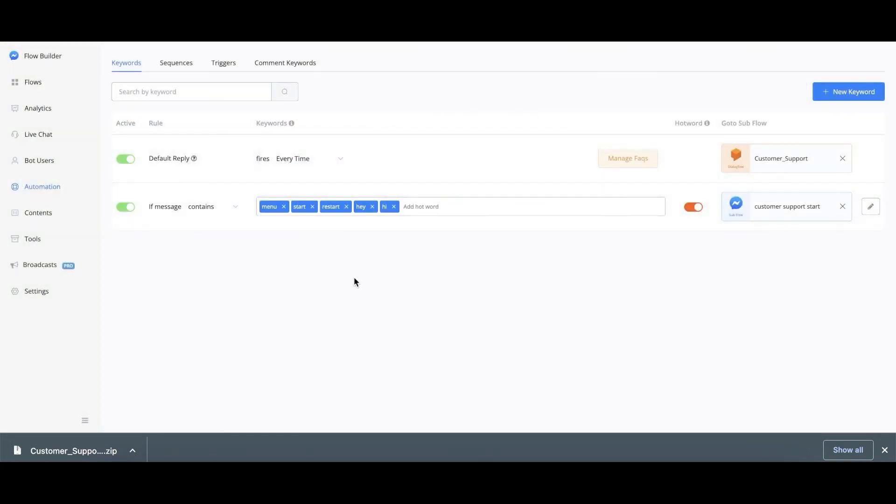